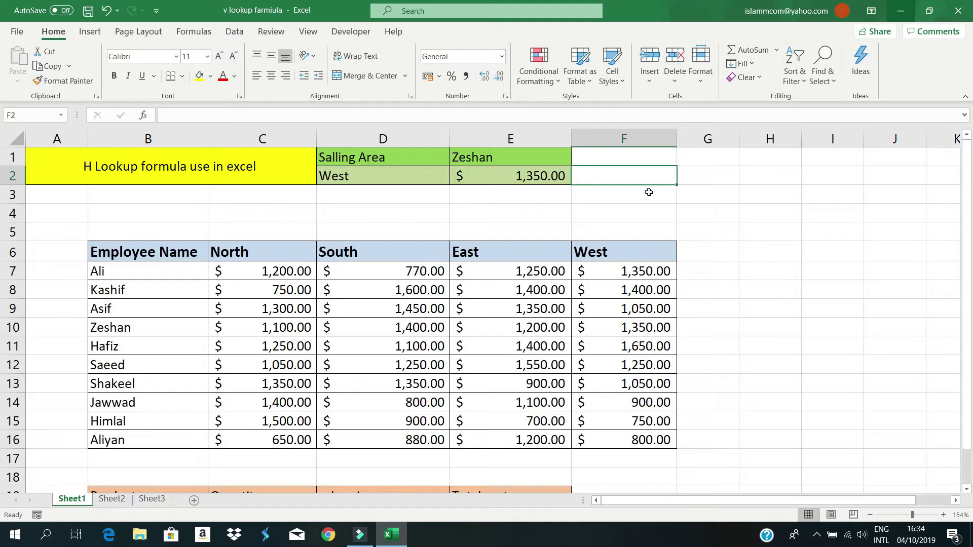
Examine the sales table's employee names and area headings, and trace the row 10 employee's amounts across to the West column
{"action": "left_click", "coordinate": [367, 311]}
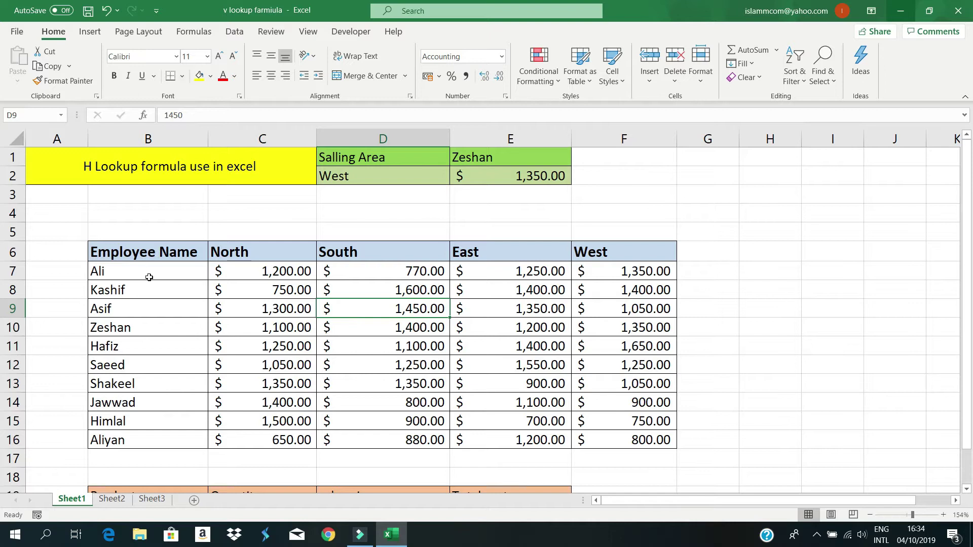
{"action": "left_click_drag", "start_coordinate": [149, 268], "coordinate": [148, 439]}
{"action": "left_click", "coordinate": [154, 307]}
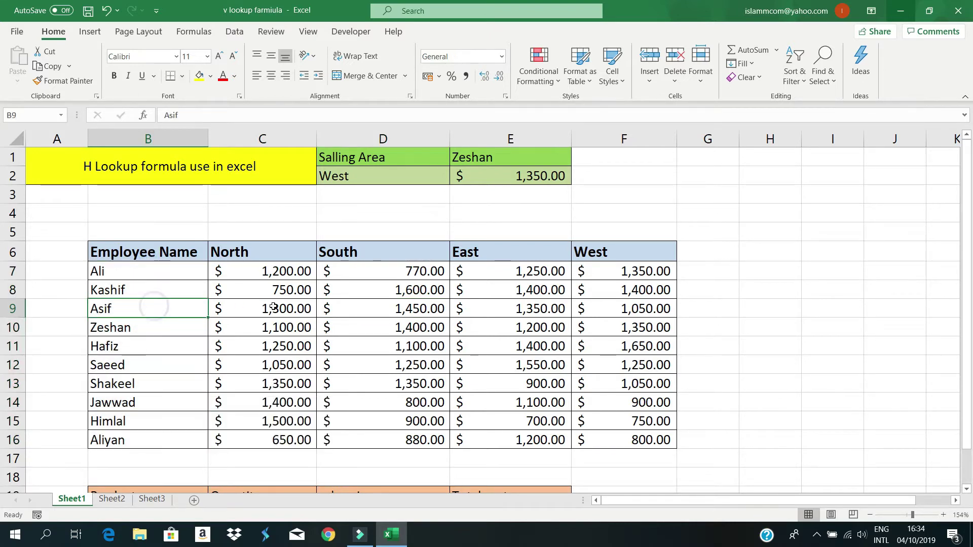
{"action": "left_click", "coordinate": [277, 250]}
{"action": "left_click", "coordinate": [333, 251]}
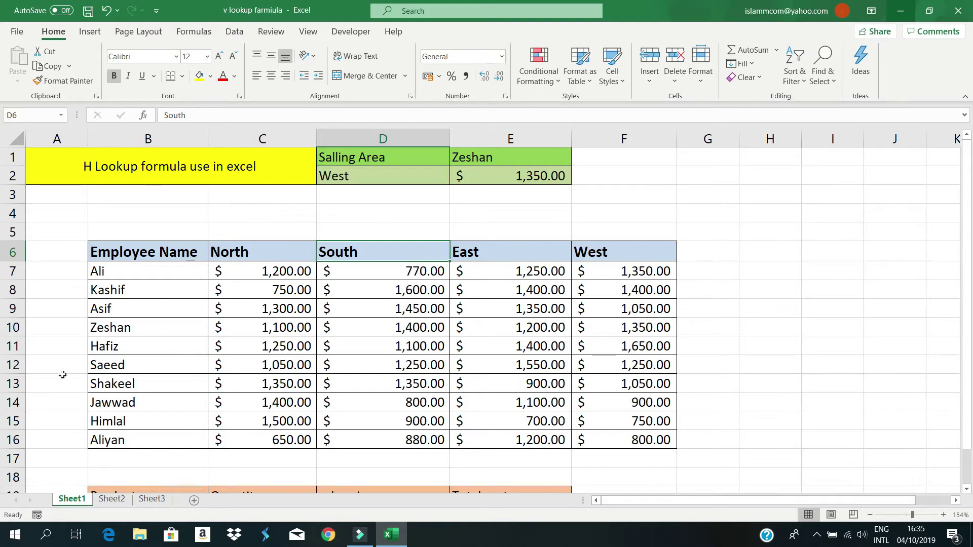
{"action": "left_click", "coordinate": [111, 331]}
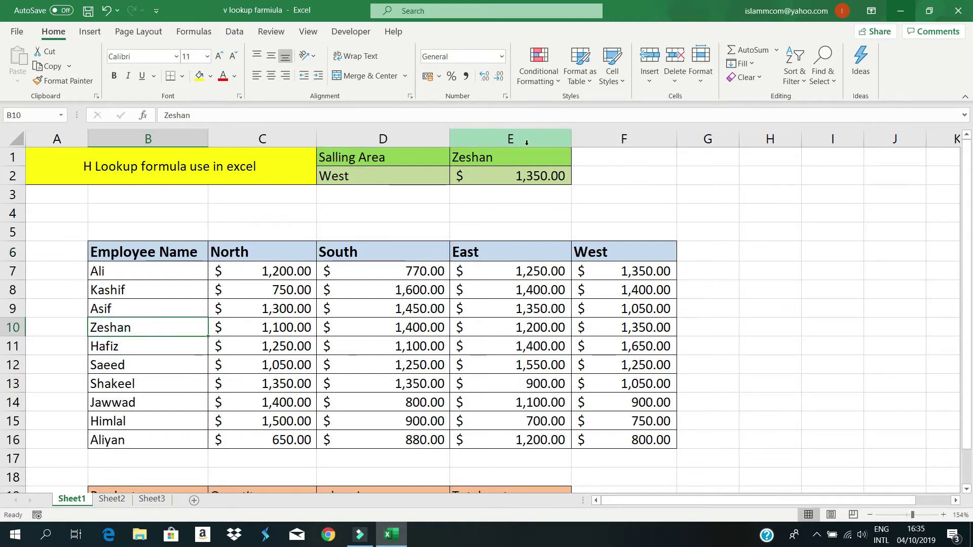
{"action": "left_click", "coordinate": [508, 155]}
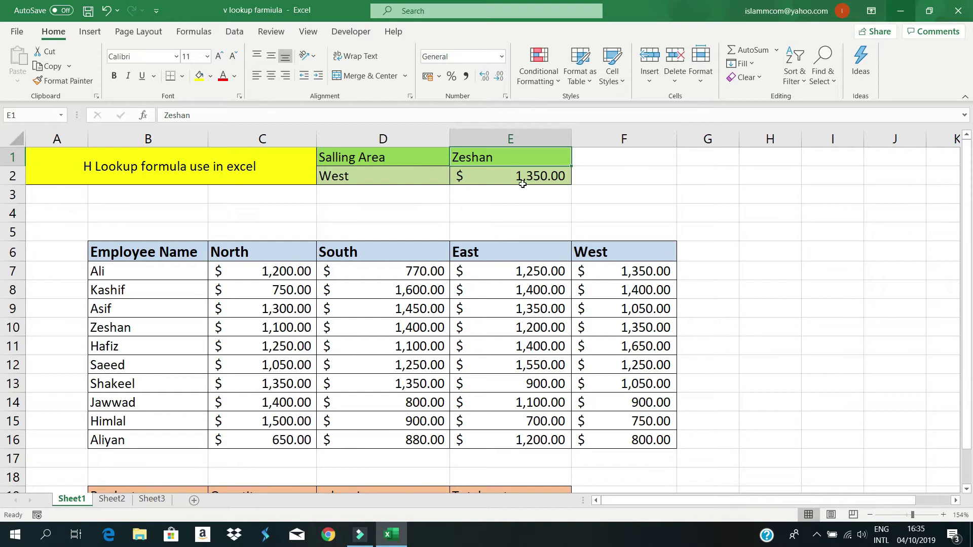
{"action": "left_click", "coordinate": [143, 323]}
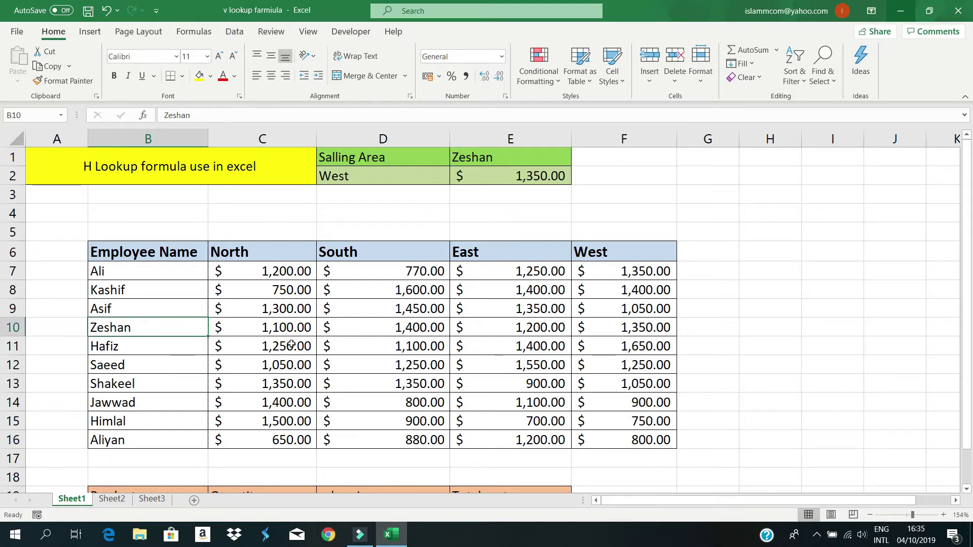
{"action": "key", "text": "Right"}
{"action": "key", "text": "Right"}
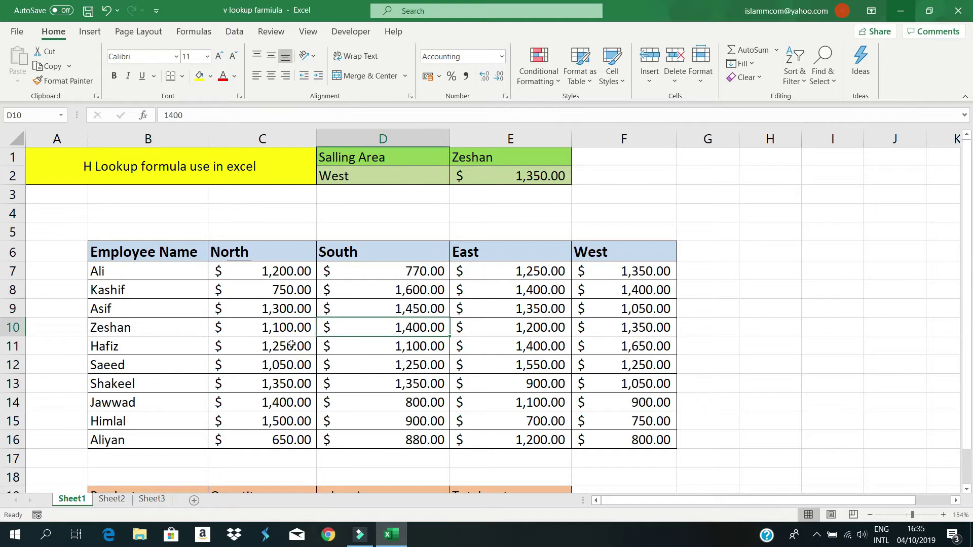
{"action": "key", "text": "Right"}
{"action": "key", "text": "Right"}
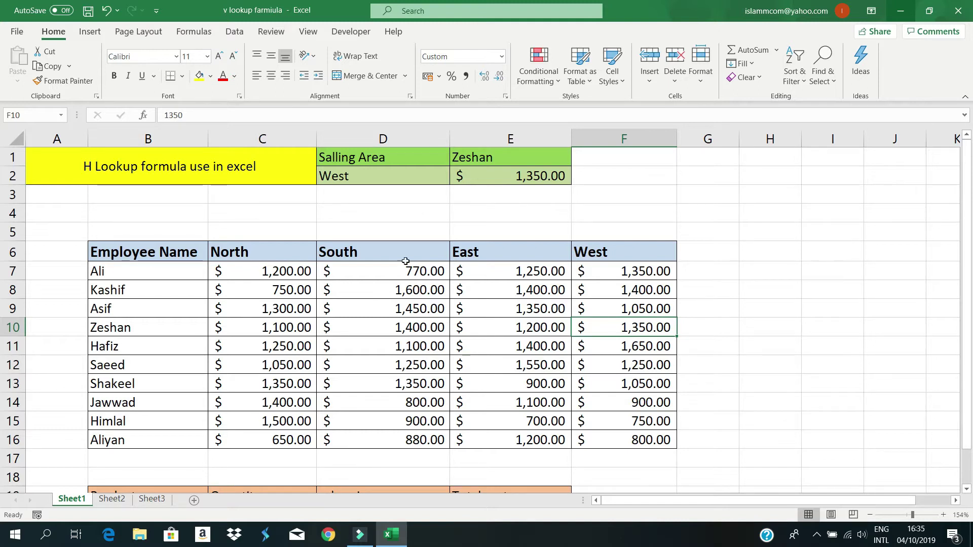
Re-enter the lookup formula in cell E2 as =HLOOKUP(D2,B6:F16,5,0)
{"action": "left_click", "coordinate": [503, 177]}
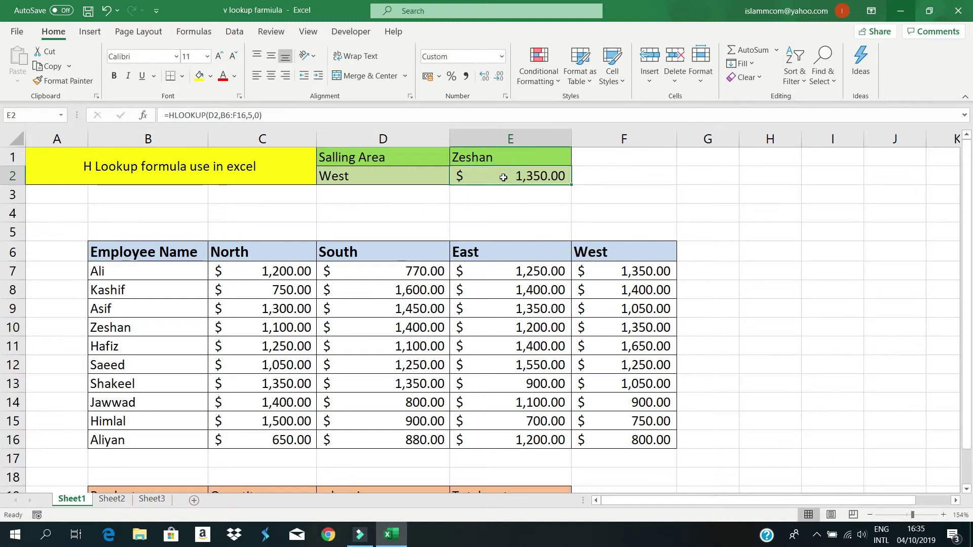
{"action": "double_click", "coordinate": [503, 177]}
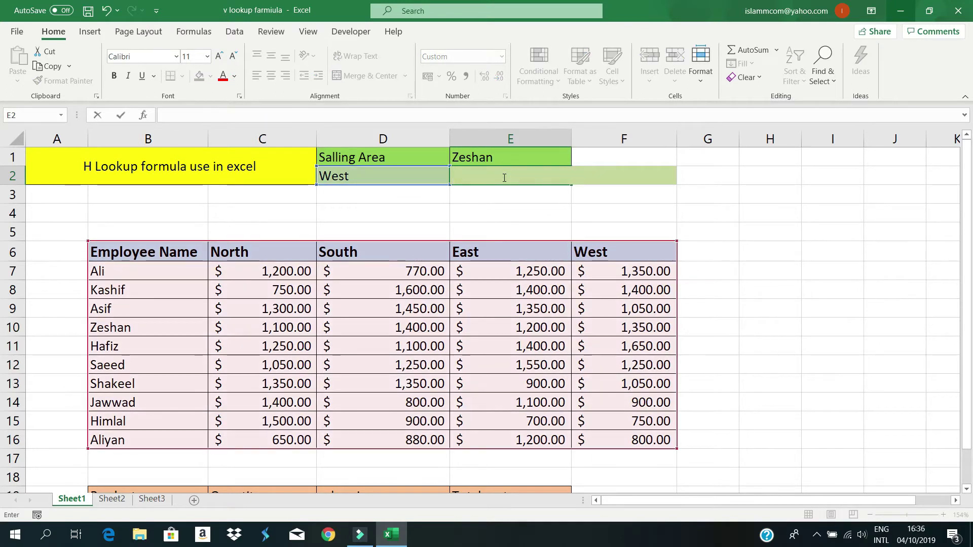
{"action": "type", "text": "=hlook"}
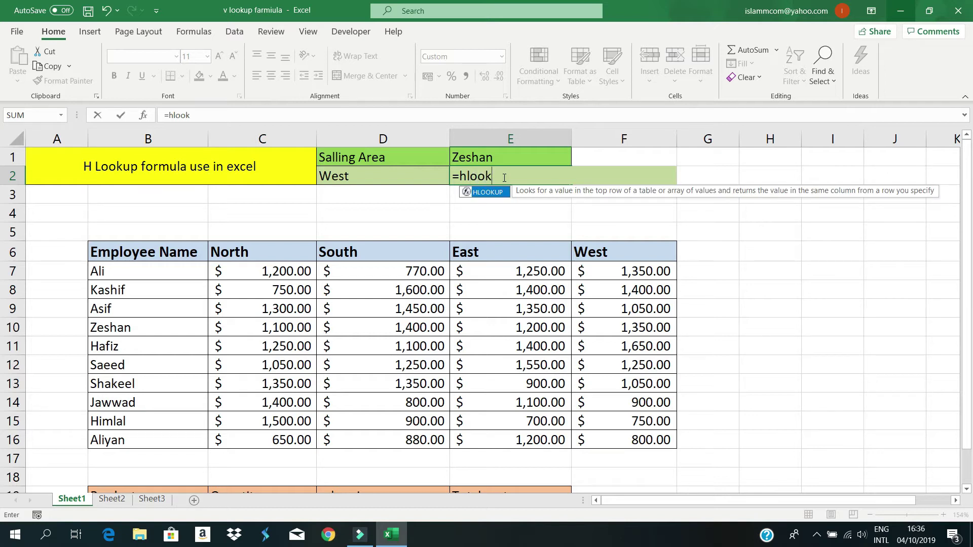
{"action": "key", "text": "Tab"}
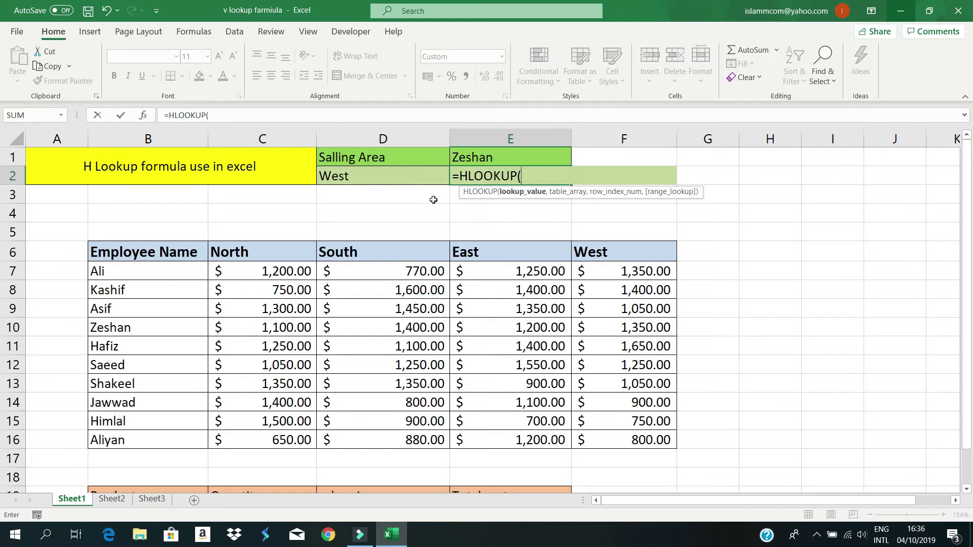
{"action": "left_click", "coordinate": [394, 177]}
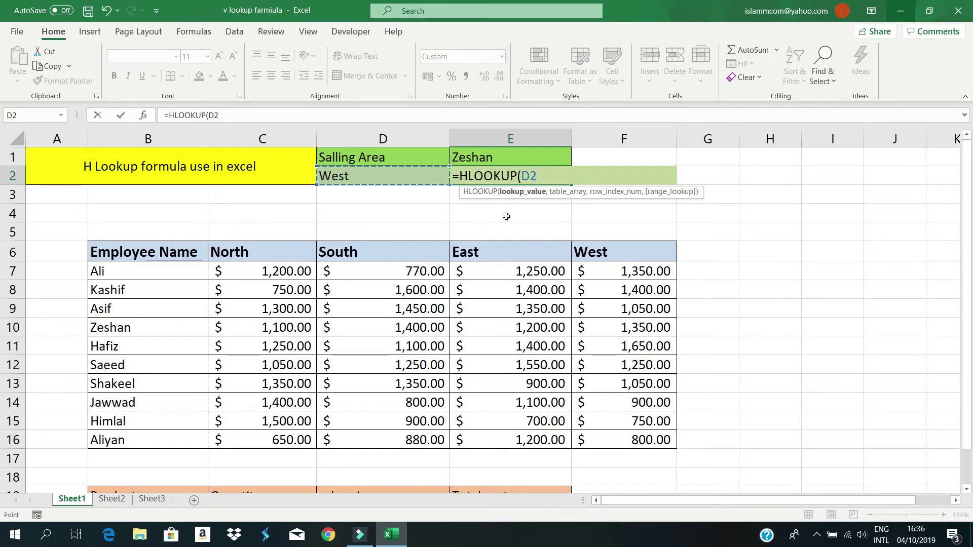
{"action": "type", "text": ","}
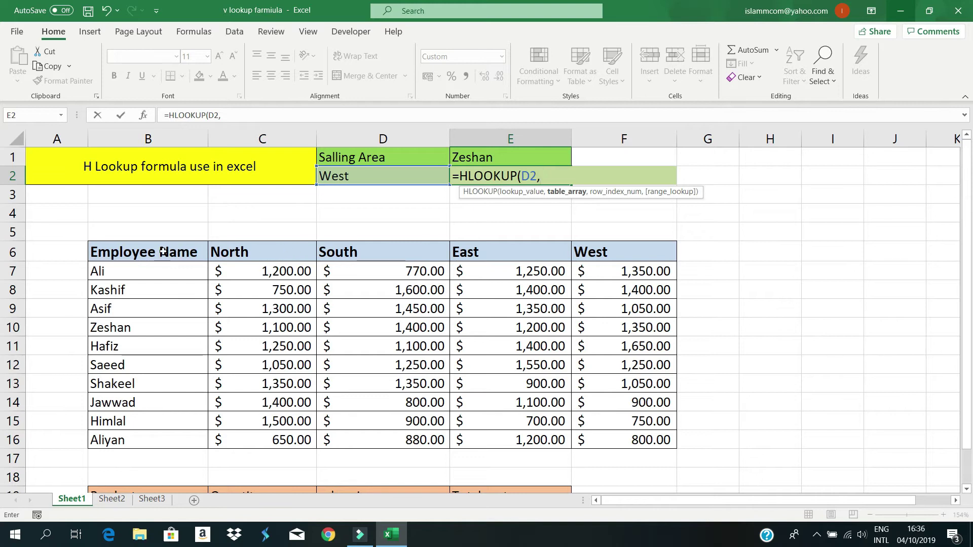
{"action": "left_click_drag", "start_coordinate": [163, 252], "coordinate": [647, 442]}
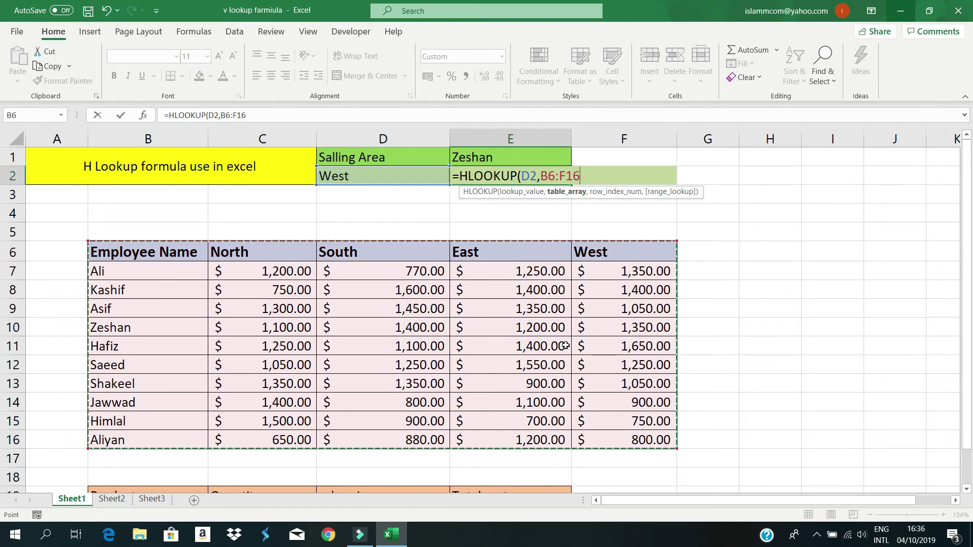
{"action": "type", "text": ",5"}
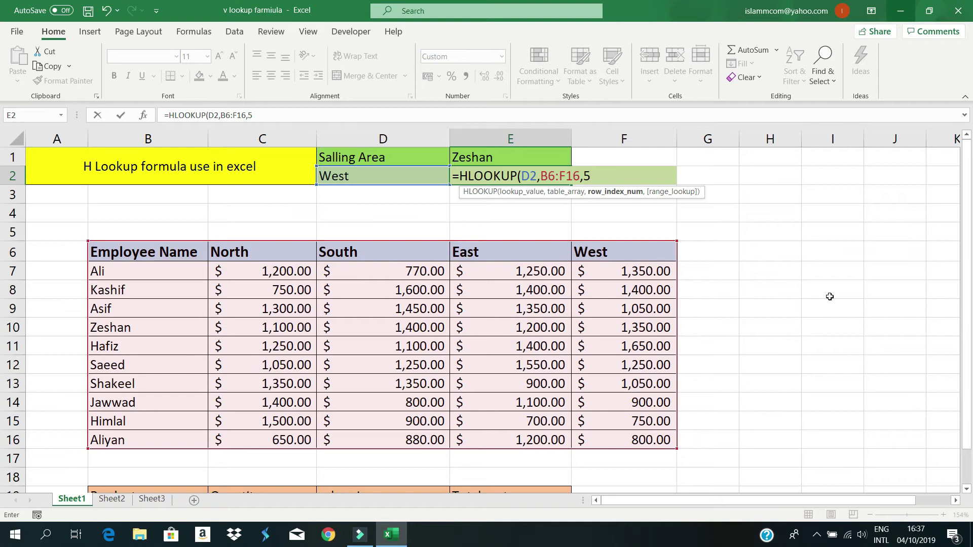
{"action": "type", "text": ","}
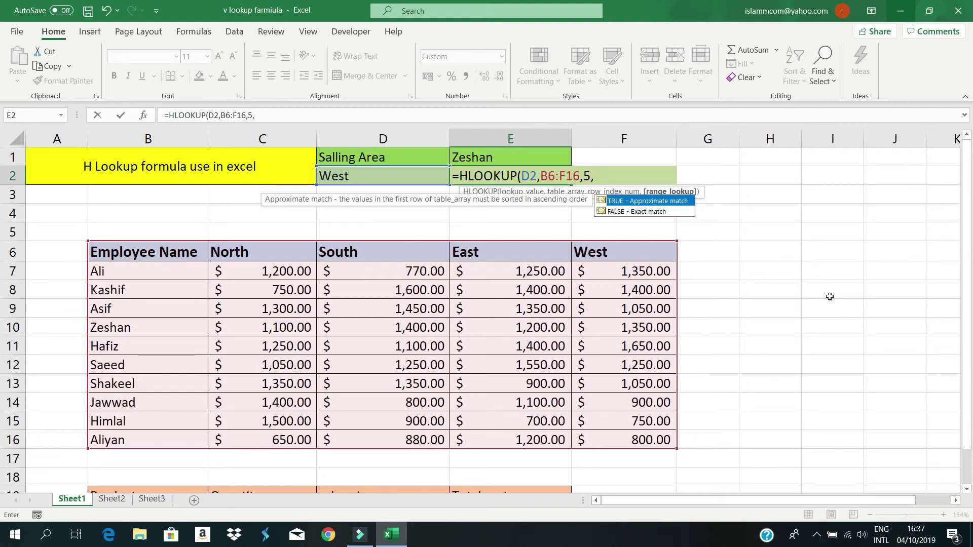
{"action": "type", "text": "0"}
{"action": "type", "text": ")"}
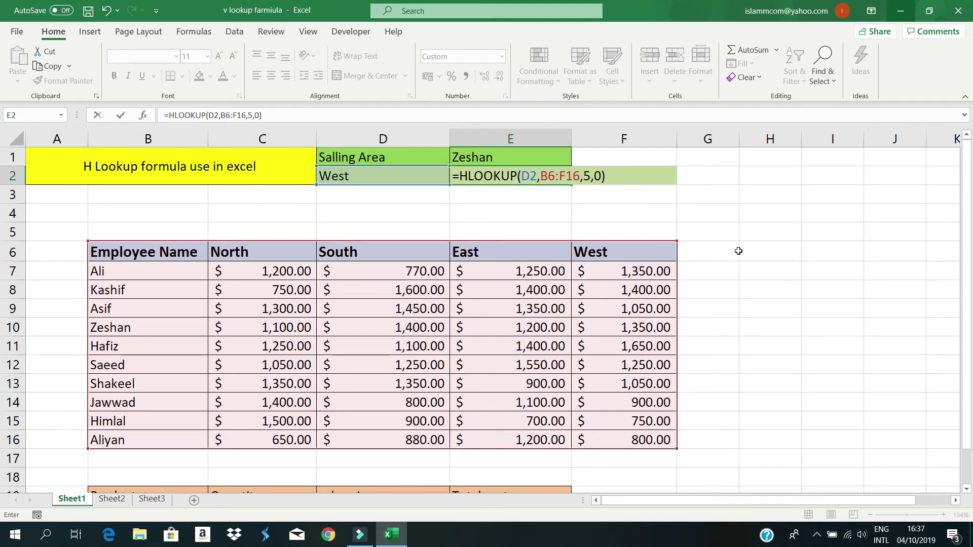
{"action": "key", "text": "Return"}
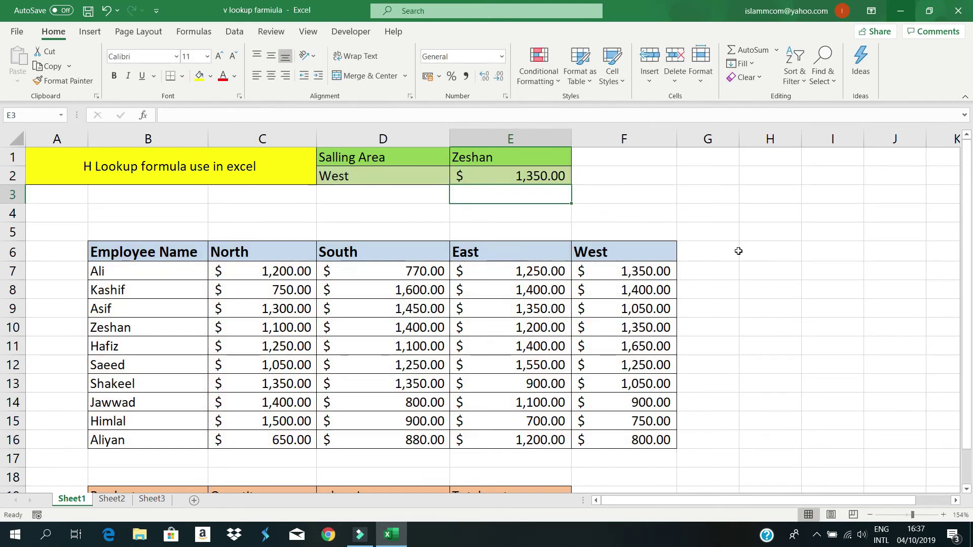
Compare the E2 lookup result with the row 10 employee's amount in the West column
{"action": "left_click", "coordinate": [401, 195]}
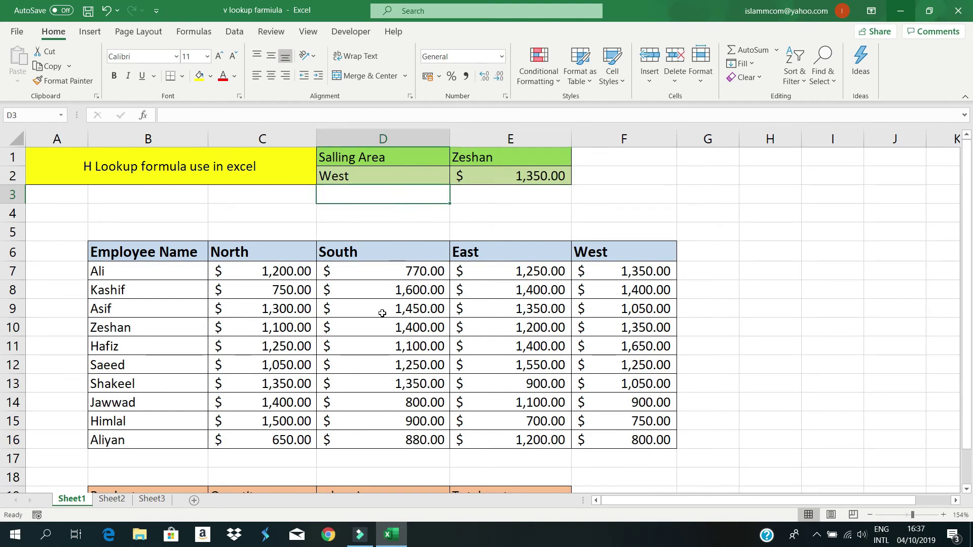
{"action": "left_click", "coordinate": [113, 329]}
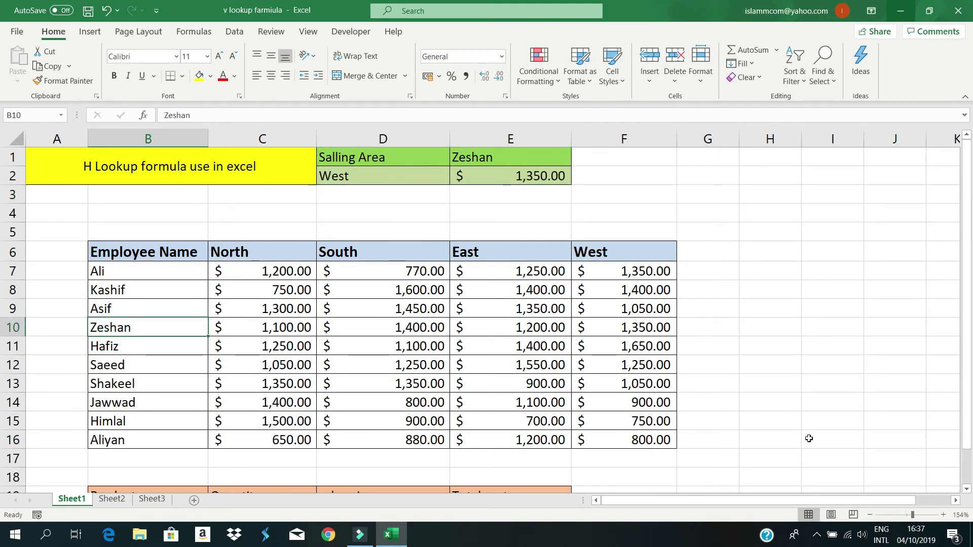
{"action": "key", "text": "Right"}
{"action": "key", "text": "Right"}
{"action": "key", "text": "Right"}
{"action": "key", "text": "Right"}
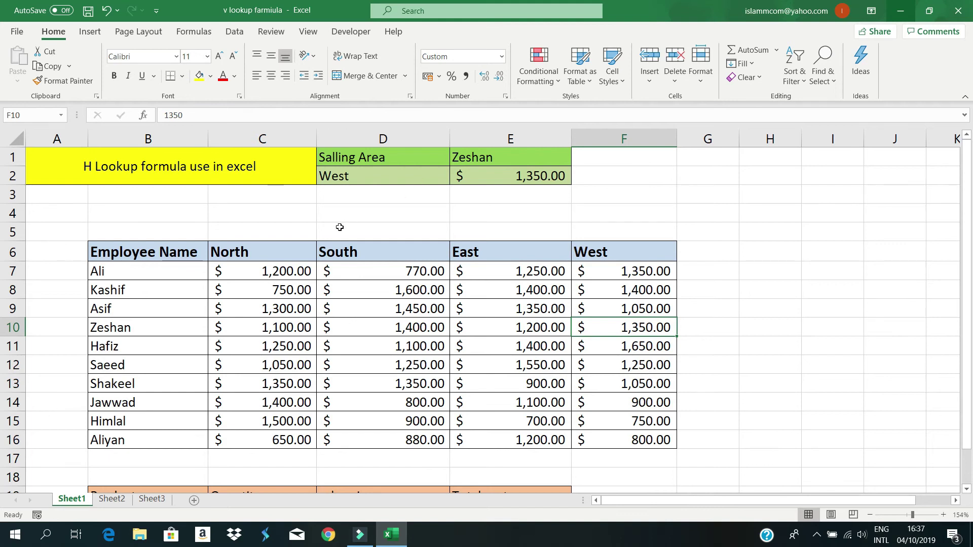
Copy the North heading from C6 into the selling area cell D2, pasting values only
{"action": "left_click", "coordinate": [263, 254]}
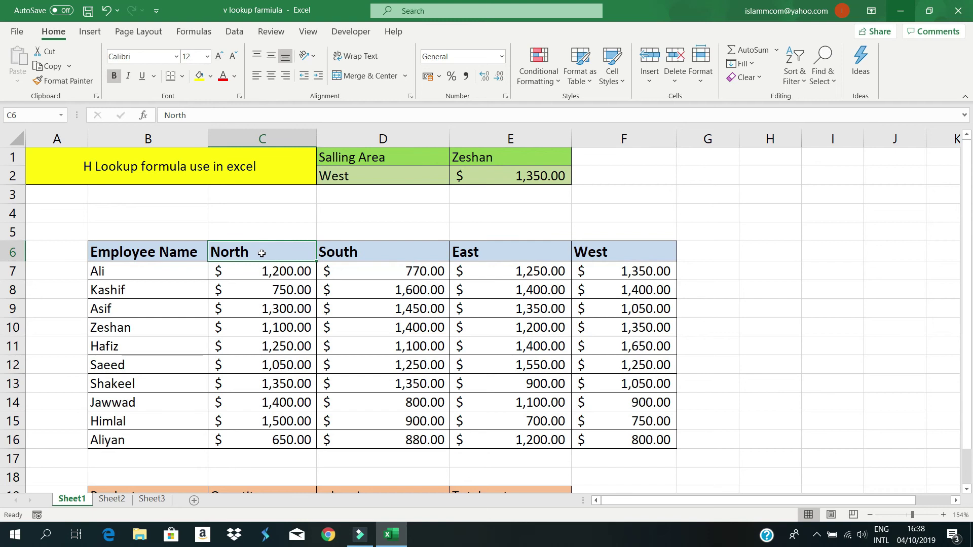
{"action": "key", "text": "ctrl+c"}
{"action": "left_click", "coordinate": [362, 175]}
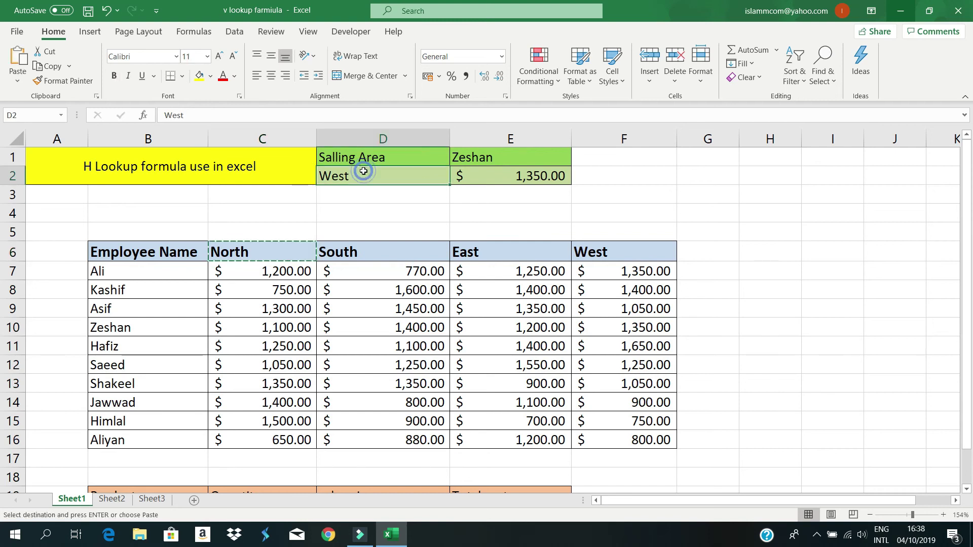
{"action": "key", "text": "ctrl+v"}
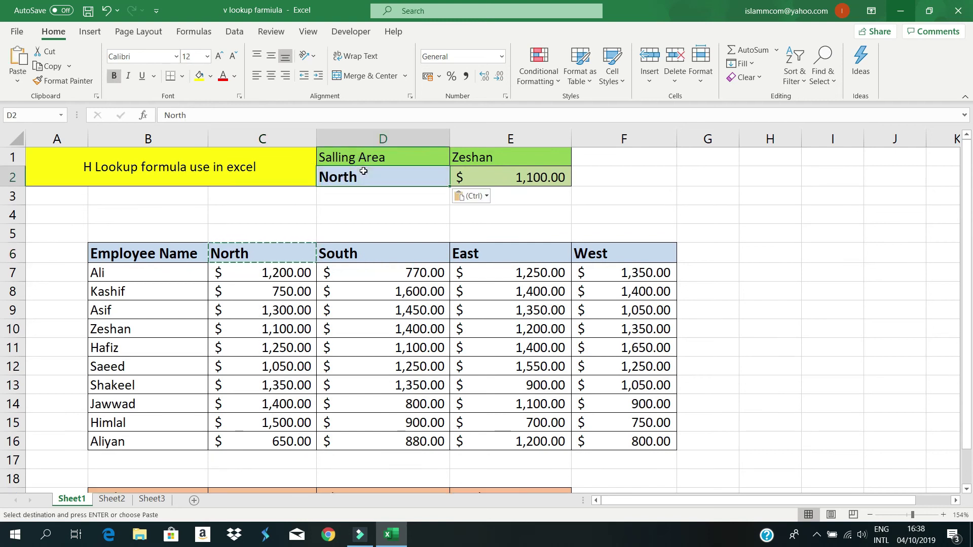
{"action": "left_click", "coordinate": [487, 197]}
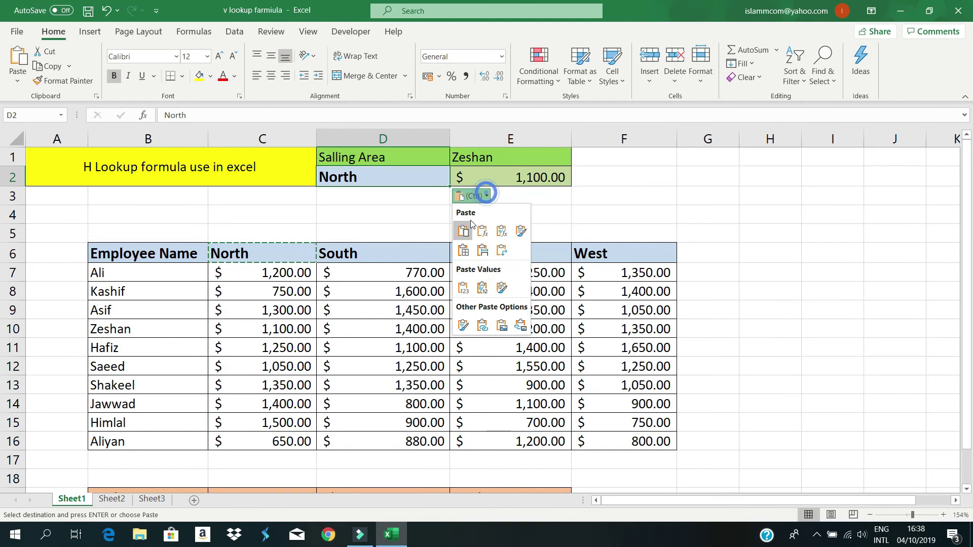
{"action": "left_click", "coordinate": [462, 290]}
{"action": "left_click", "coordinate": [419, 207]}
{"action": "left_click", "coordinate": [552, 212]}
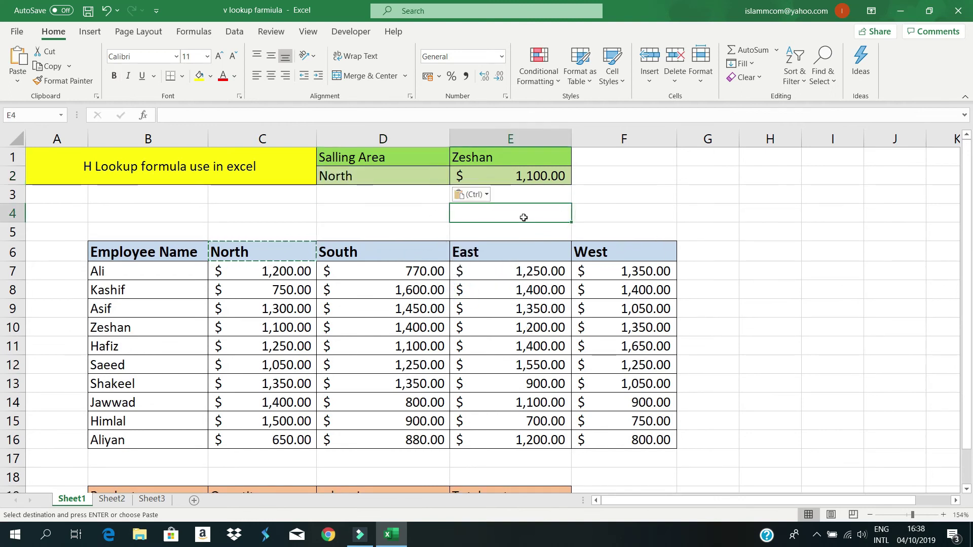
Compare the E2 lookup result with the row 10 employee's amount in the North column
{"action": "double_click", "coordinate": [404, 188]}
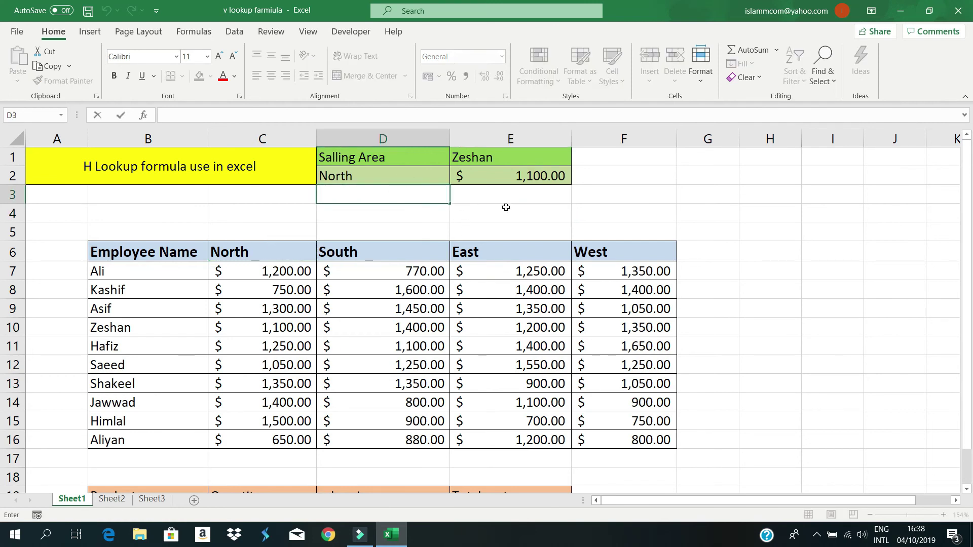
{"action": "left_click", "coordinate": [153, 329]}
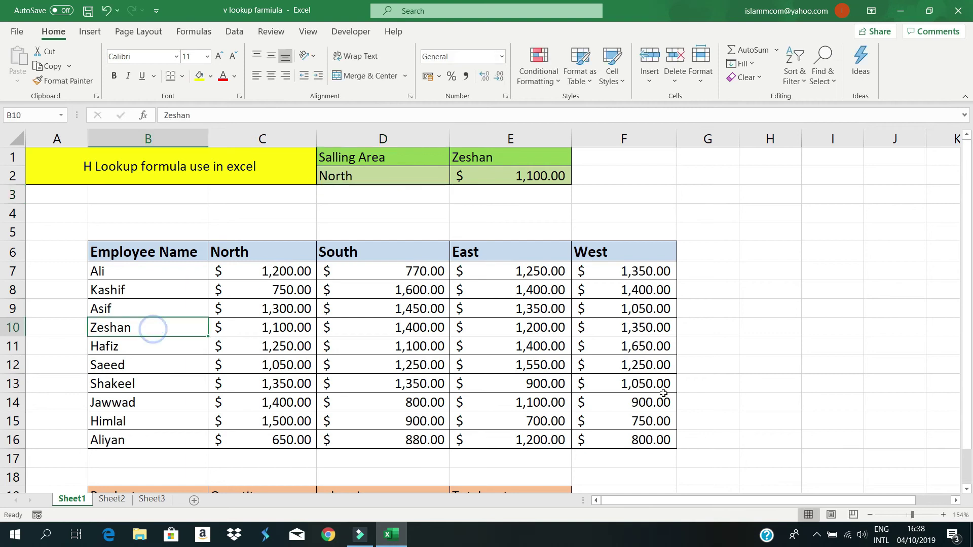
{"action": "key", "text": "Right"}
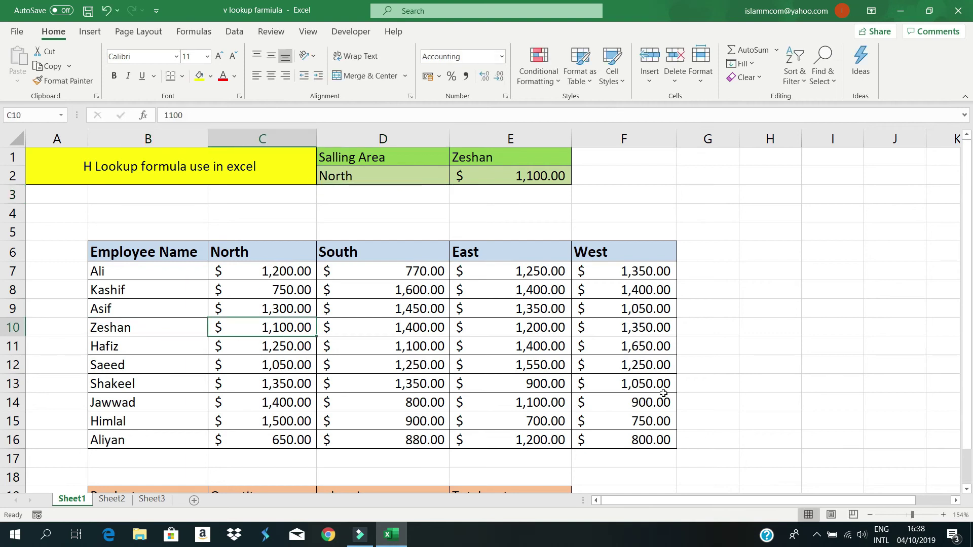
{"action": "left_click", "coordinate": [358, 328]}
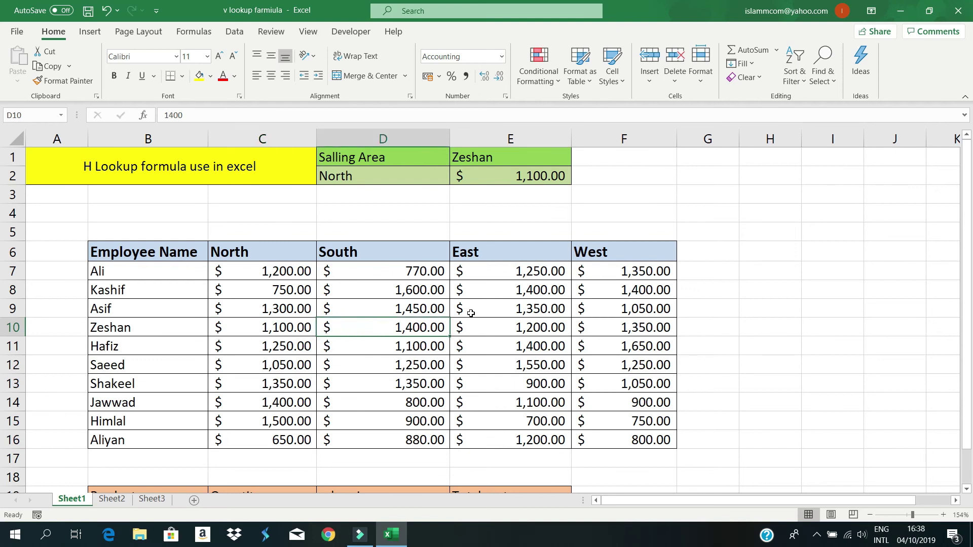